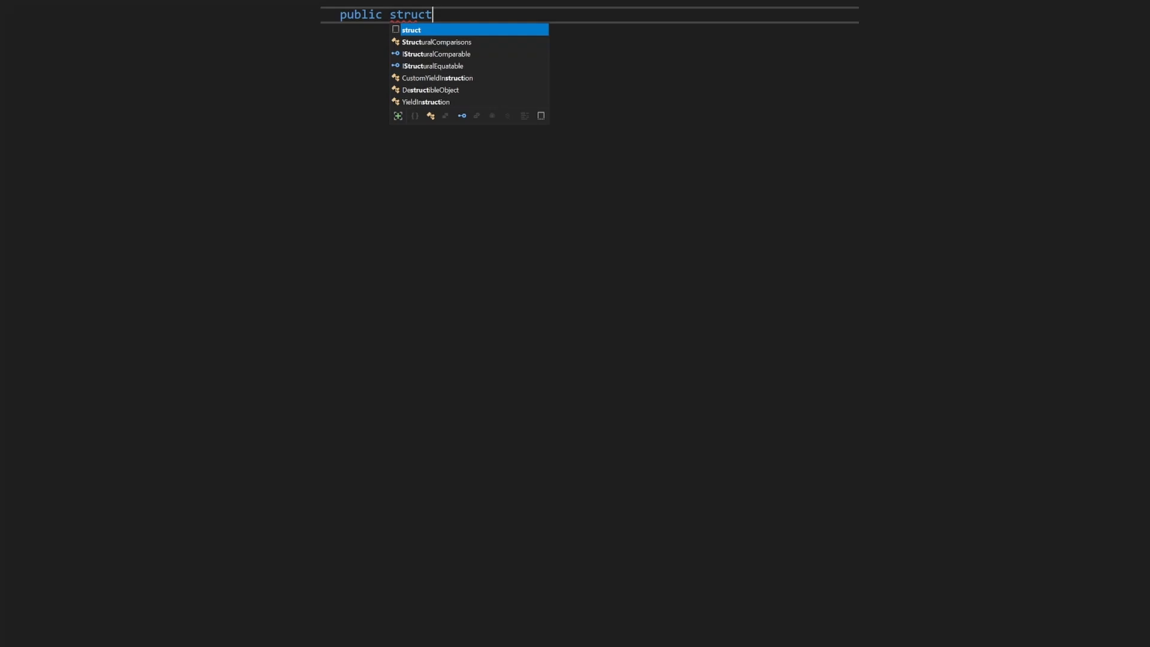
{"action": "type", "text": " BoolTimer"}
- Write public struct BoolTimer with float resetTime and bool Value returning Time.time <= resetTime
{"action": "key", "text": "Return"}
{"action": "type", "text": "{"}
{"action": "key", "text": "Return"}
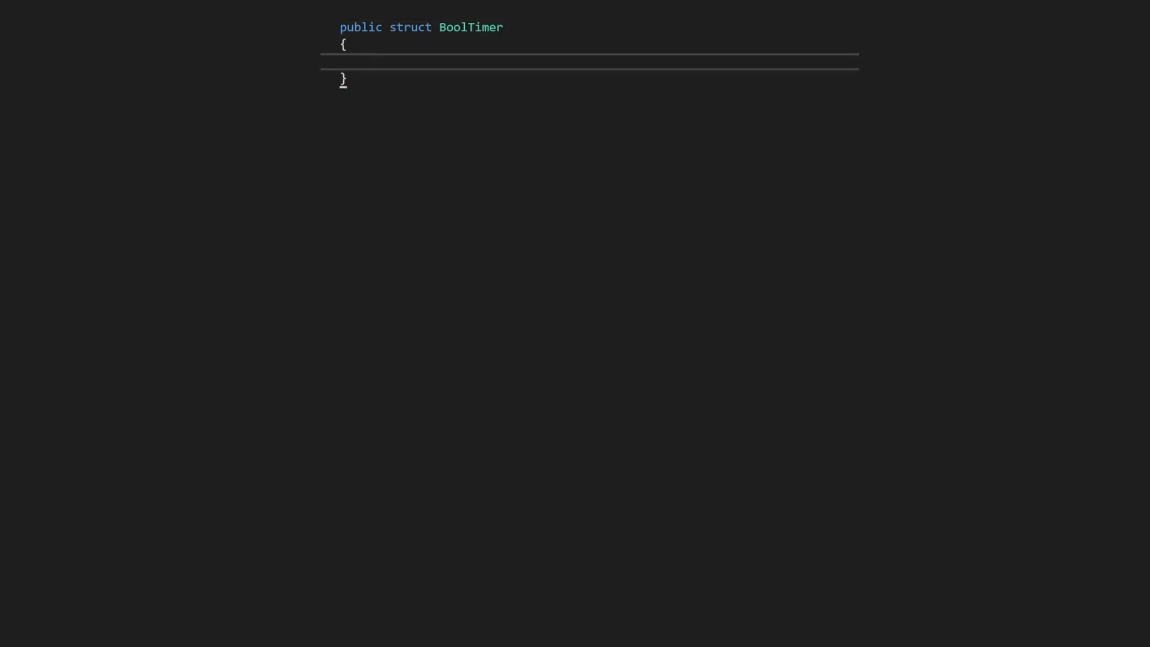
{"action": "type", "text": "float reset"}
{"action": "type", "text": "Time;"}
{"action": "key", "text": "Return"}
{"action": "key", "text": "Return"}
{"action": "type", "text": "pub"}
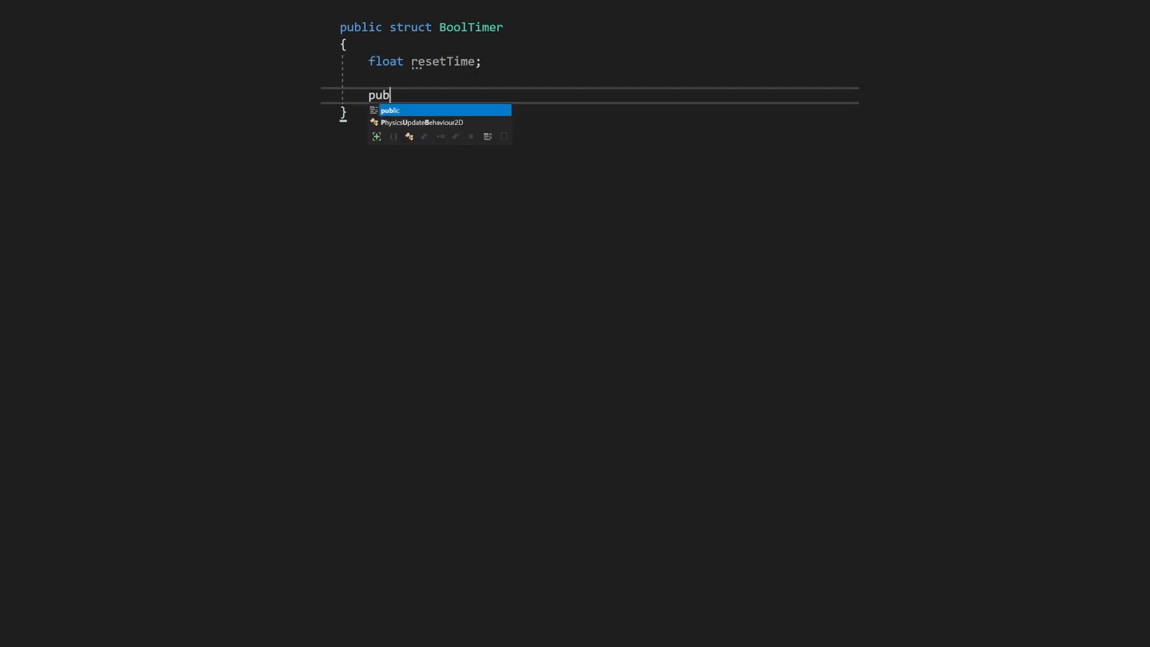
{"action": "type", "text": "lic bool Value { get { return Time.tim"}
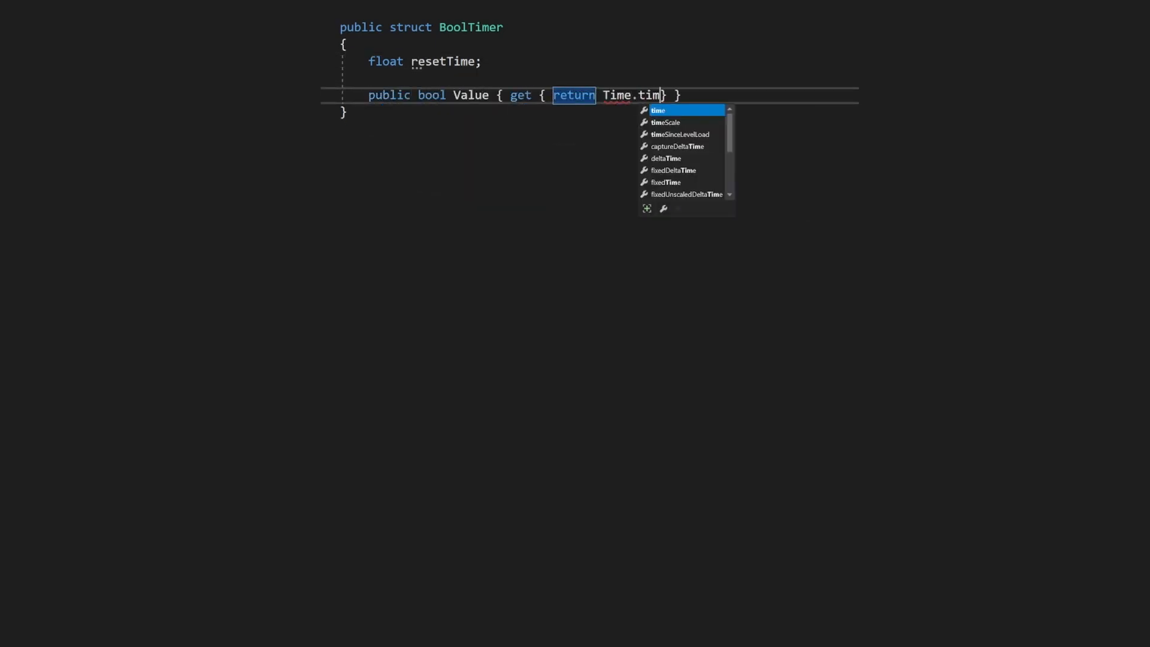
{"action": "type", "text": "e <= resetTime;"}
{"action": "key", "text": "Up"}
{"action": "key", "text": "End"}
- Write Set(float time) using Mathf.Max and Set(float time, bool overwrite) with an if/else
{"action": "key", "text": "Return"}
{"action": "key", "text": "Return"}
{"action": "key", "text": "Up"}
{"action": "type", "text": "public"}
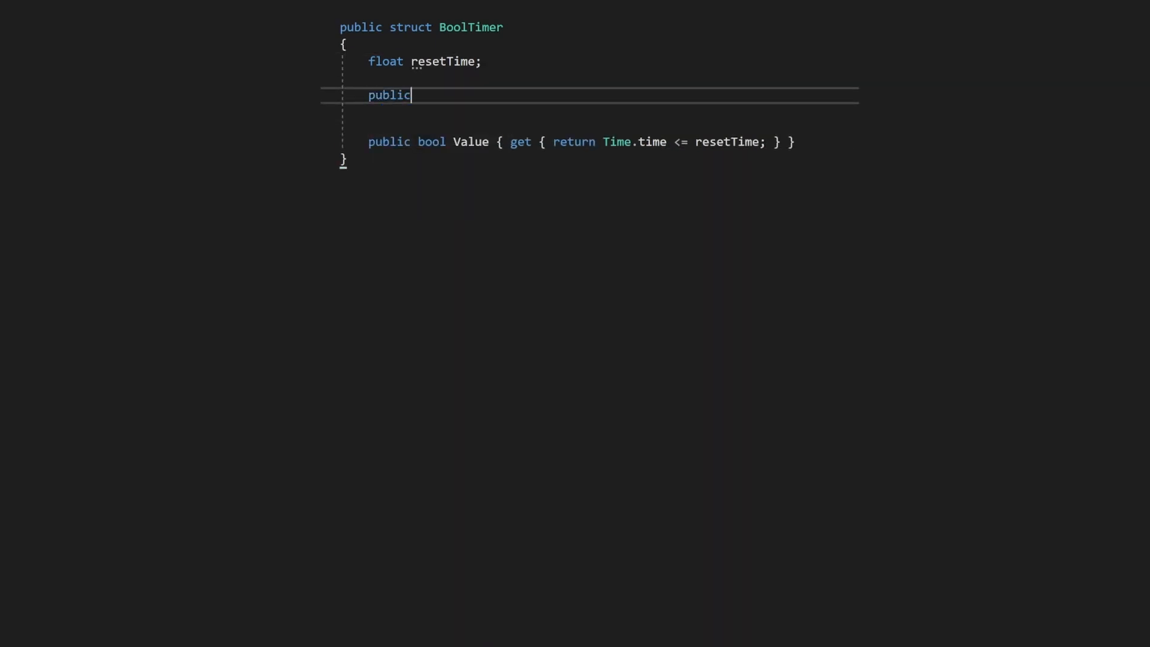
{"action": "type", "text": " void Set(float time)"}
{"action": "key", "text": "Return"}
{"action": "type", "text": "{"}
{"action": "key", "text": "Return"}
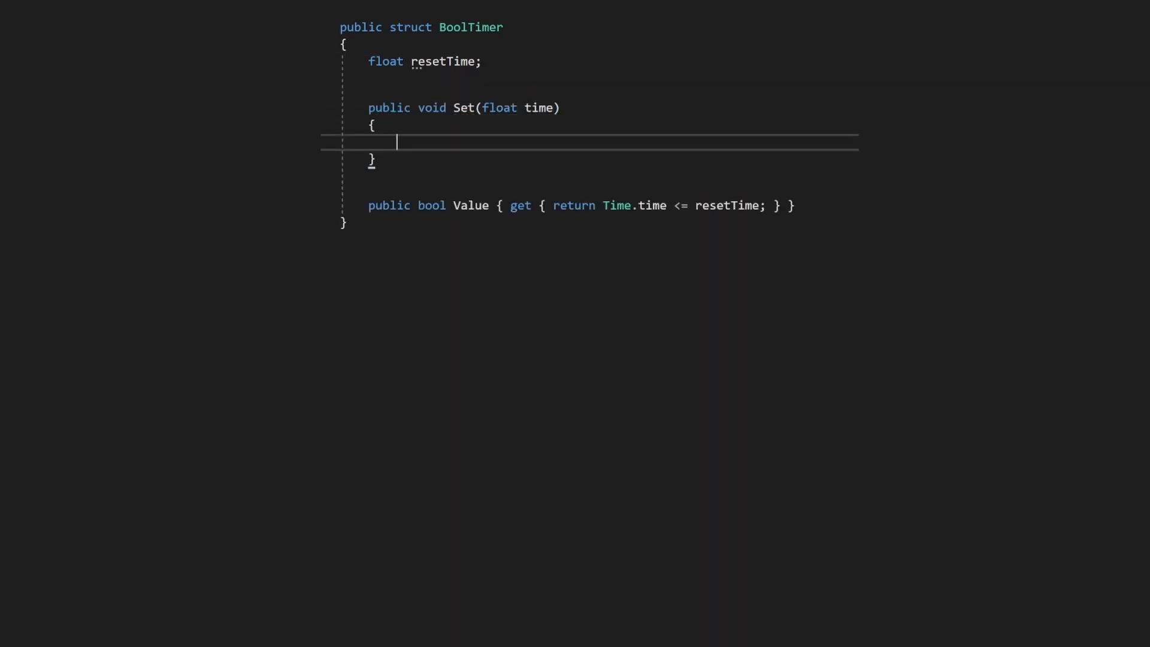
{"action": "type", "text": "resetTime = Mathf.Ma"}
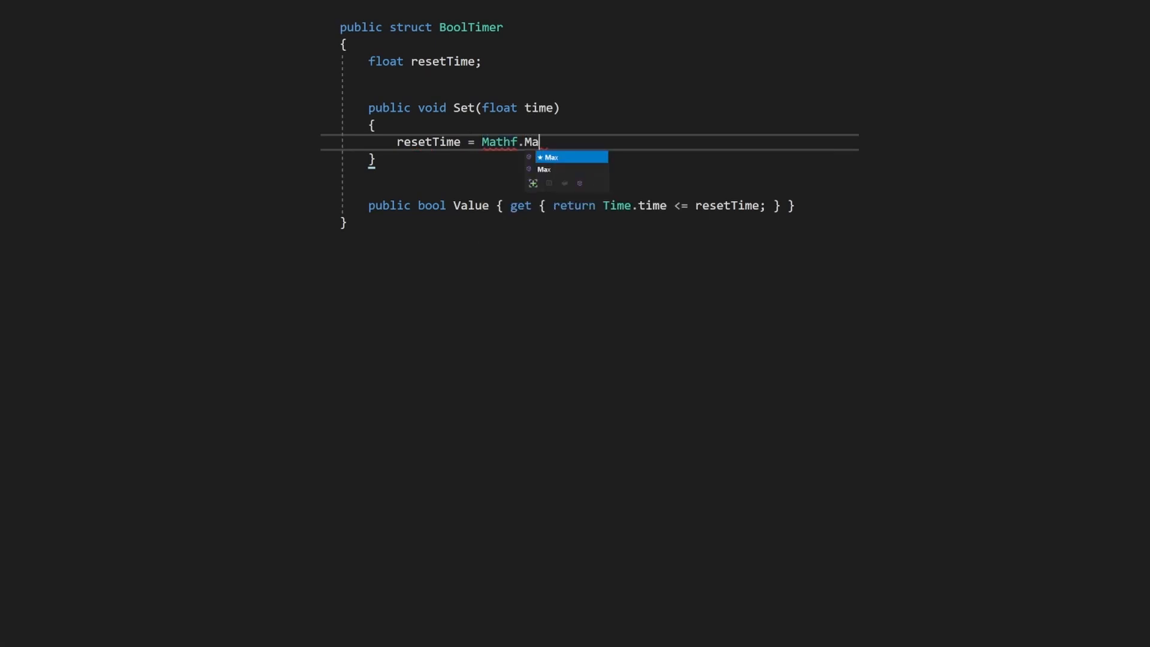
{"action": "type", "text": "x(resetTime, Time.time + time)"}
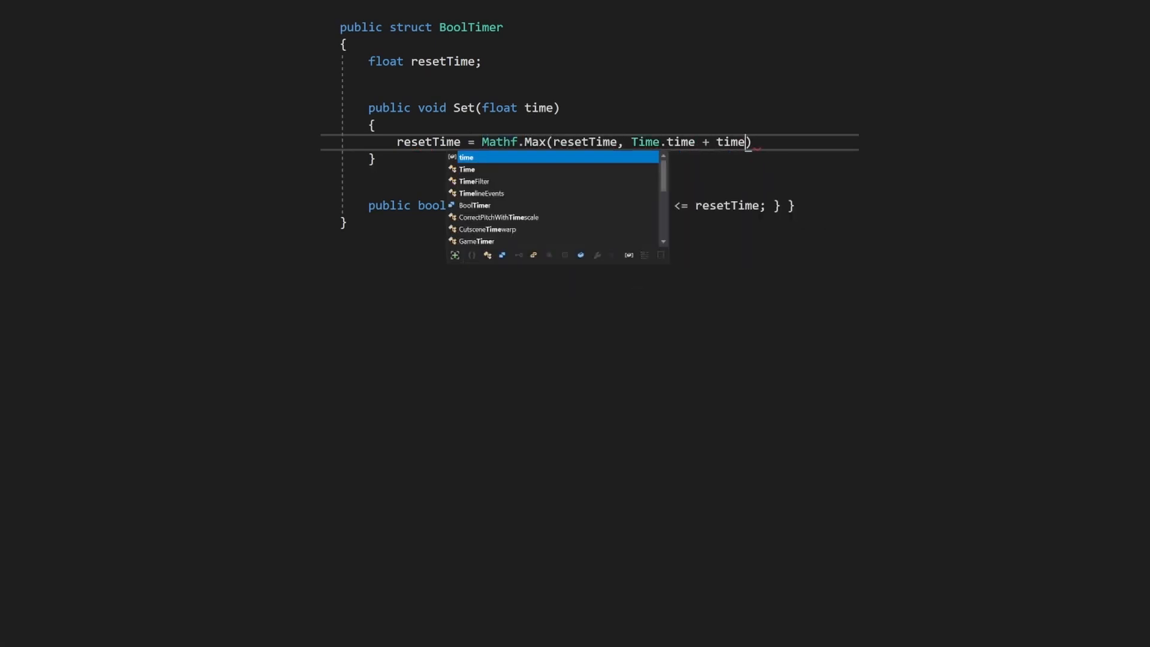
{"action": "type", "text": ");"}
{"action": "type", "text": "  public void Set(float time, bool overwrite)"}
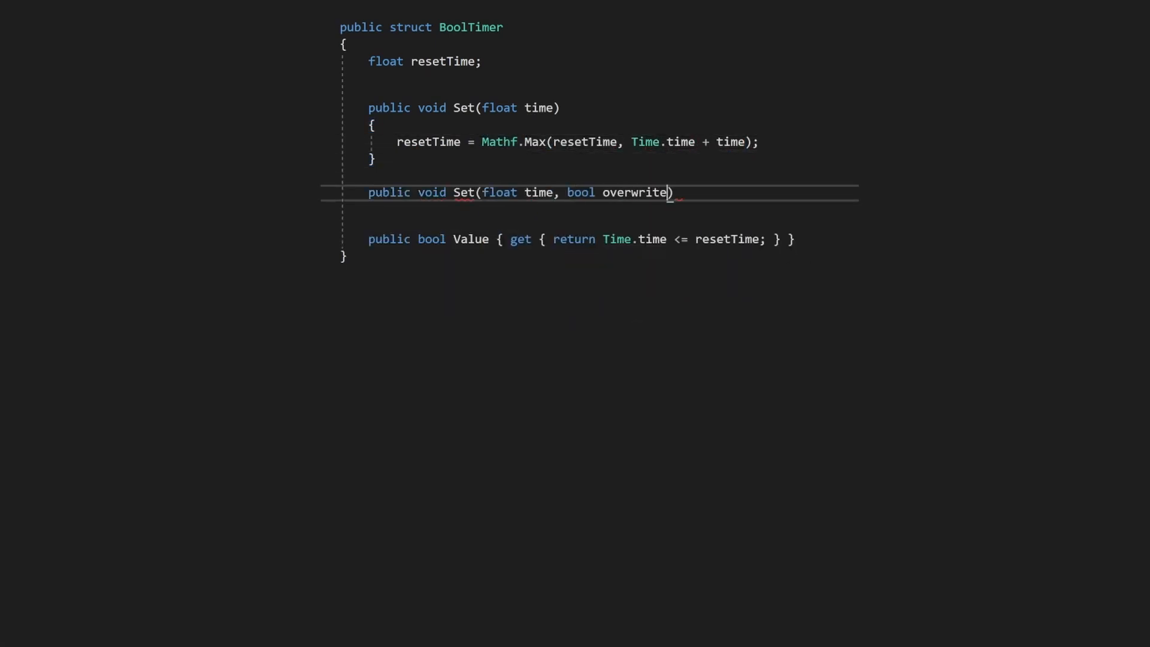
{"action": "type", "text": " { if(overwrite) { resetTime = Time.time + time; } else { "}
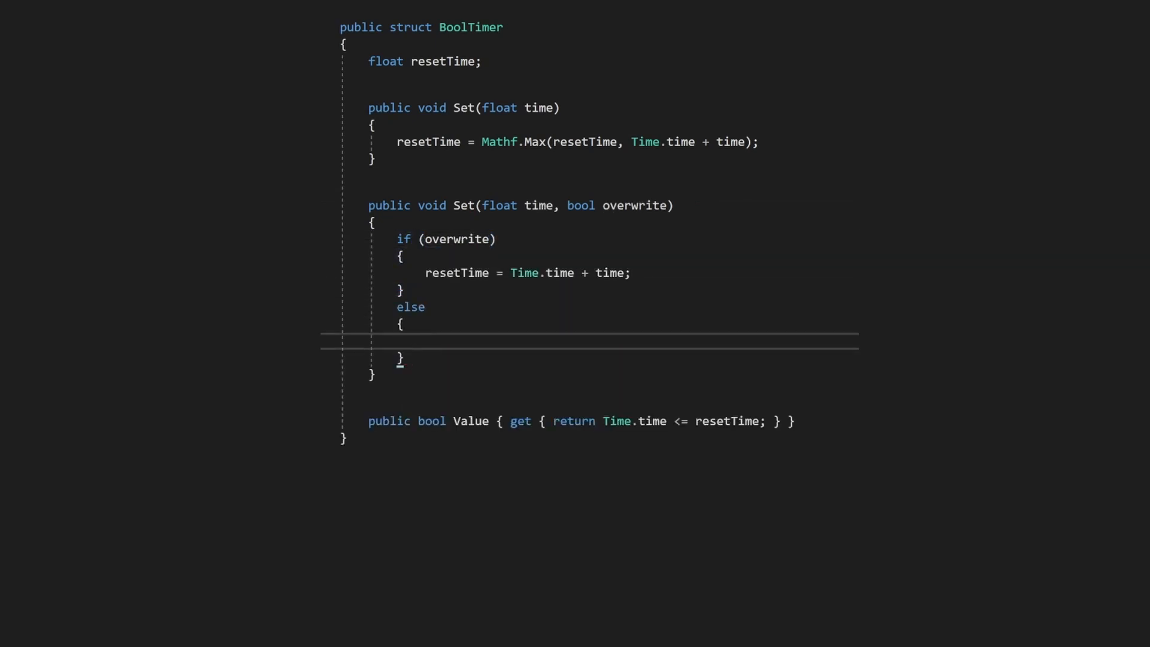
{"action": "type", "text": "resetTime = Mathf.Max(resetTime, Time.time + time);"}
{"action": "key", "text": "Down"}
{"action": "key", "text": "Down"}
{"action": "key", "text": "Down"}
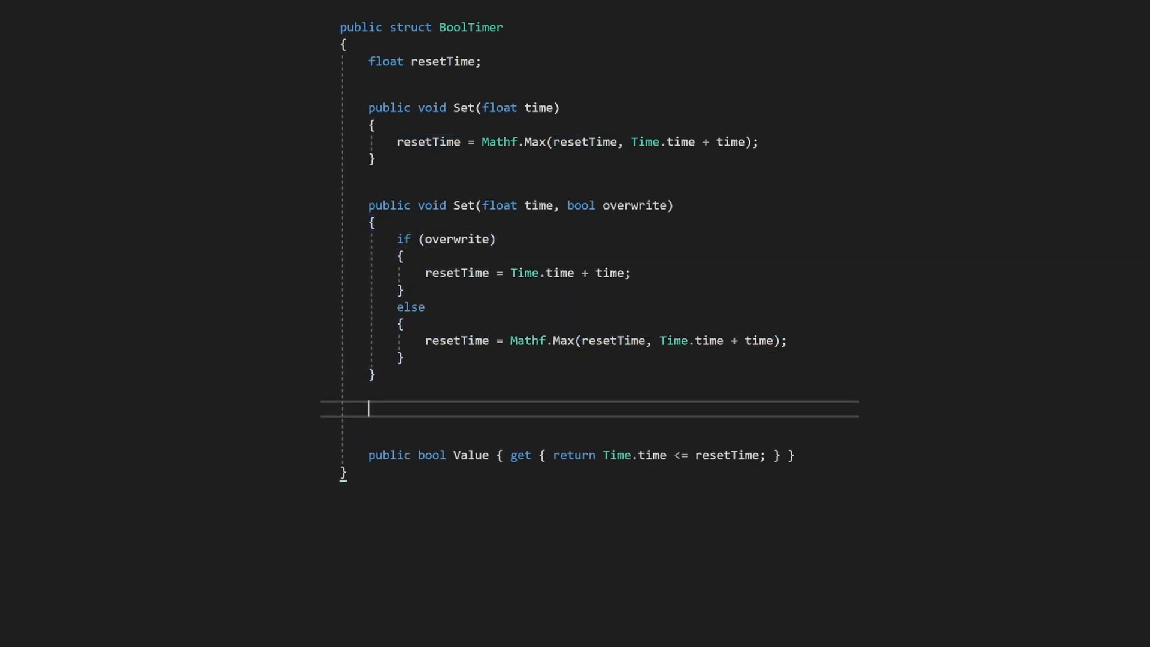
{"action": "type", "text": "public void Reset() { resetTime = "}
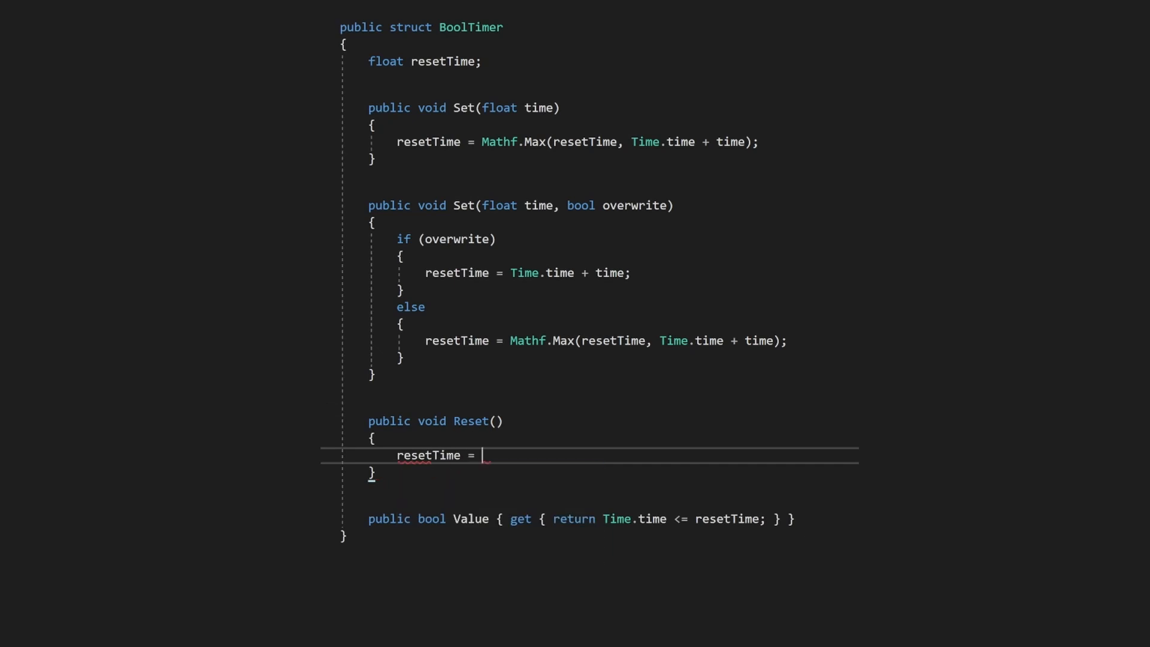
{"action": "type", "text": "Time.time - 1l;"}
- Write public void Reset() setting resetTime to Time.time - 1
{"action": "key", "text": "BackSpace"}
{"action": "key", "text": "BackSpace"}
{"action": "type", "text": ";"}
{"action": "key", "text": "Down"}
{"action": "key", "text": "Down"}
{"action": "key", "text": "Down"}
{"action": "key", "text": "End"}
{"action": "type", "text": "pu"}
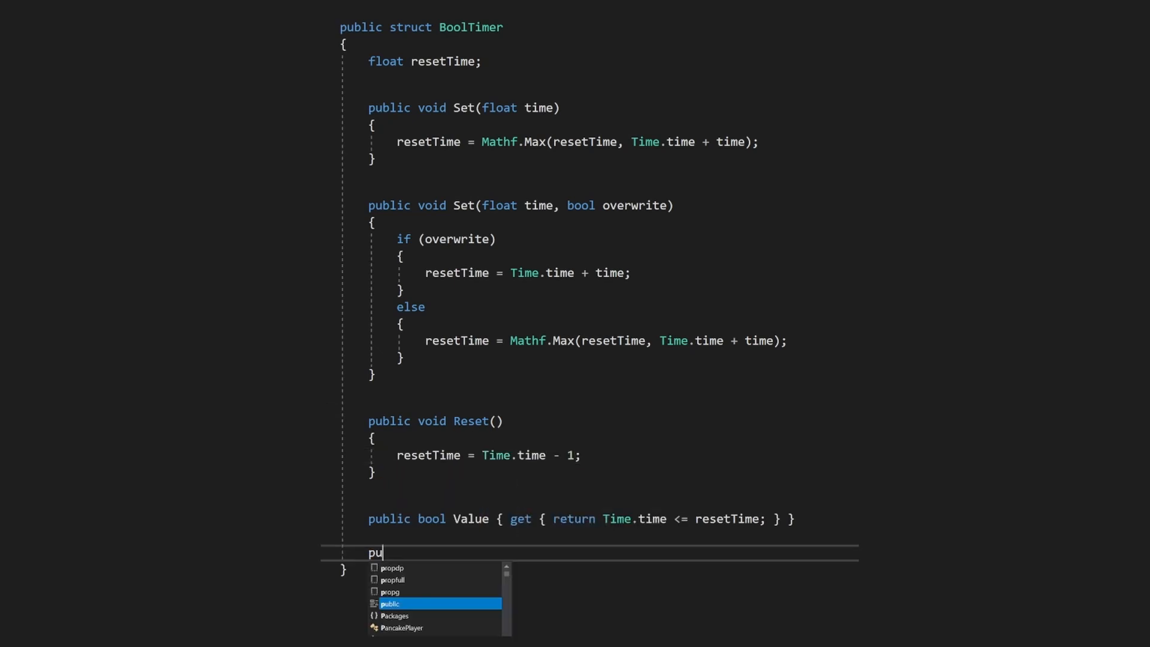
{"action": "type", "text": "blic static implicit operator b"}
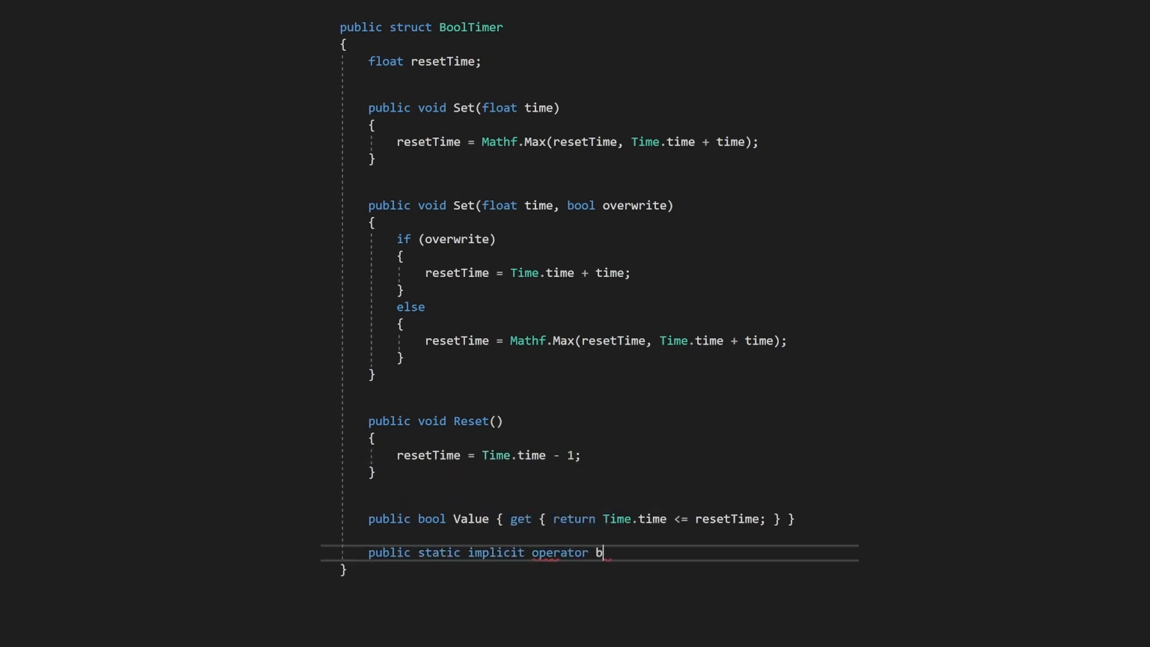
{"action": "type", "text": "ool(Boolt"}
- Add public static implicit operator bool(BoolTimer bt) returning bt.Value
{"action": "key", "text": "Tab"}
{"action": "type", "text": "bt"}
{"action": "key", "text": "End"}
{"action": "type", "text": "{ "}
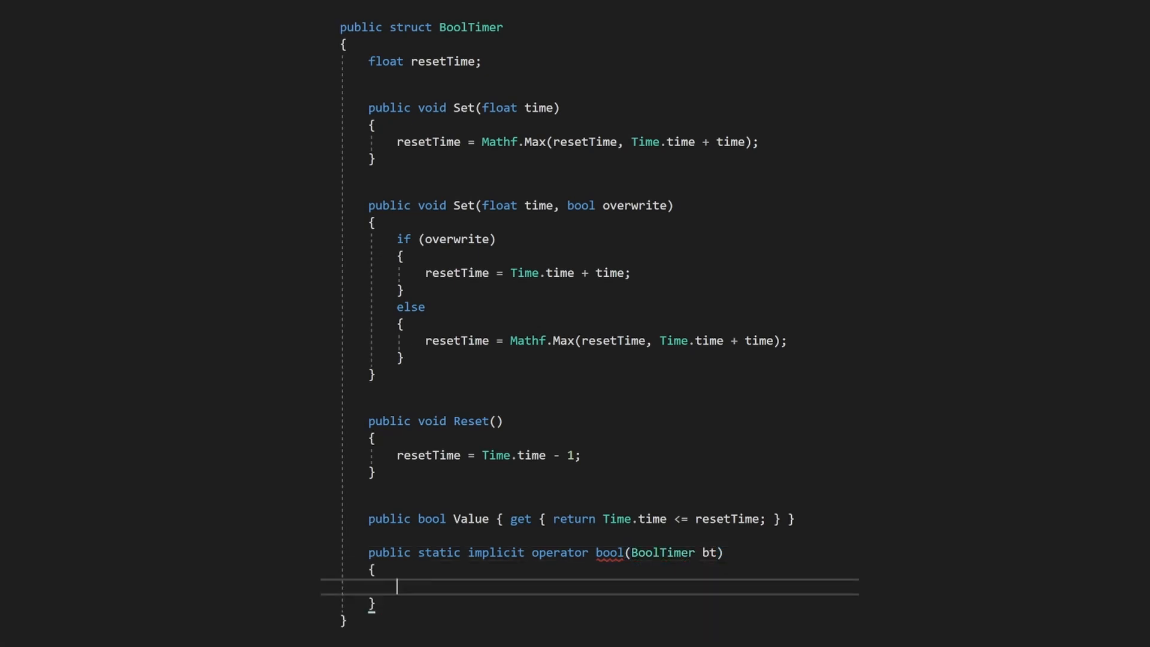
{"action": "type", "text": "return bt.val"}
{"action": "key", "text": "Tab"}
{"action": "type", "text": ";"}
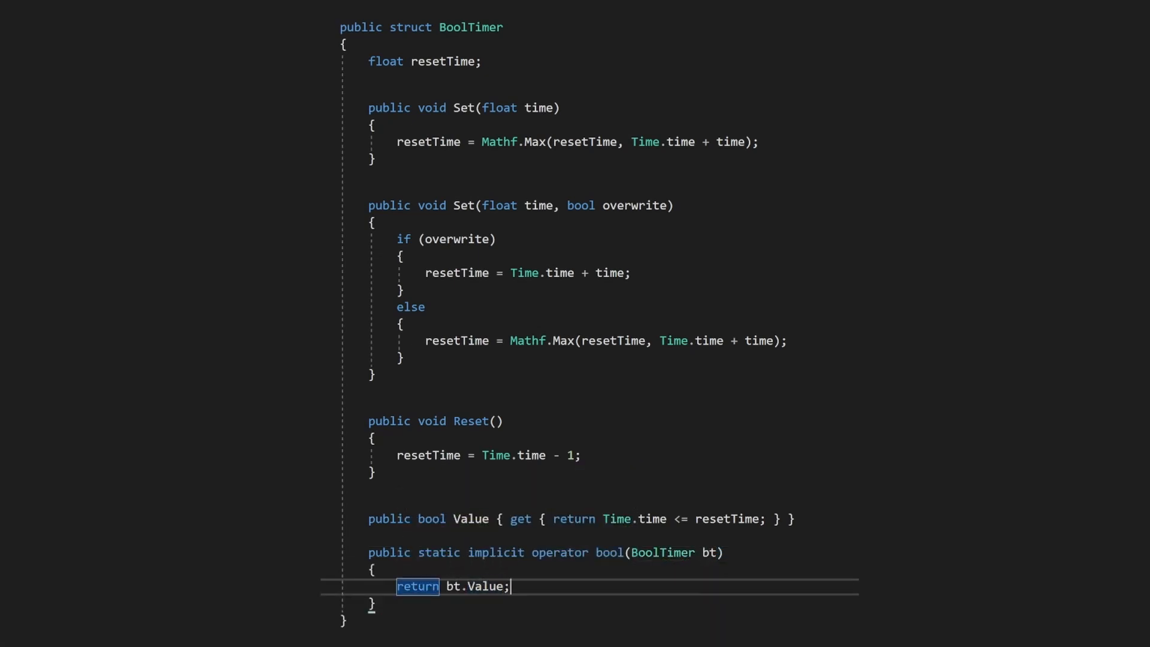